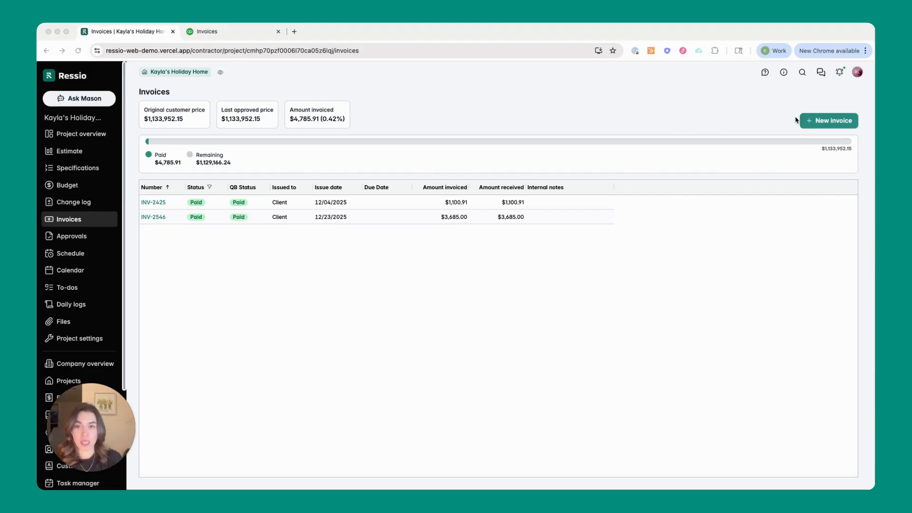
# - Create a new project invoice from actuals and close its line item editor, keeping the pulled-in bills
pyautogui.click(757, 117)
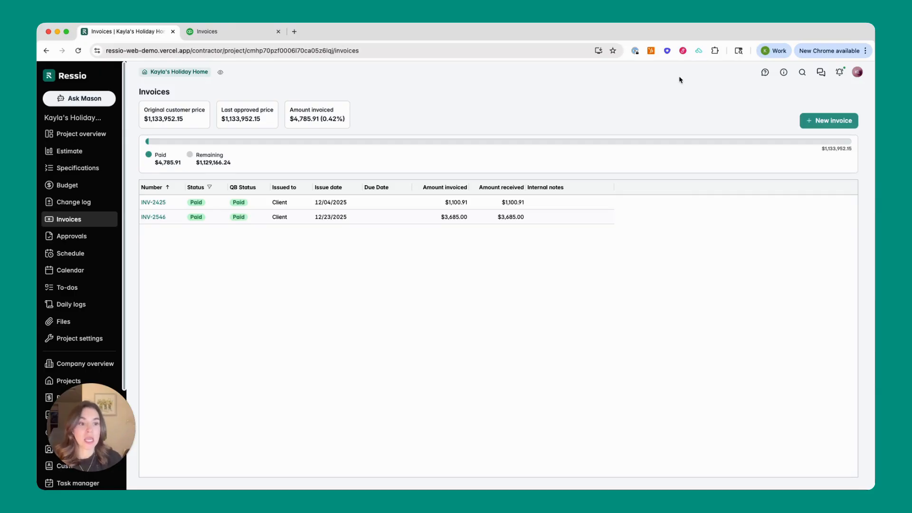
pyautogui.click(823, 124)
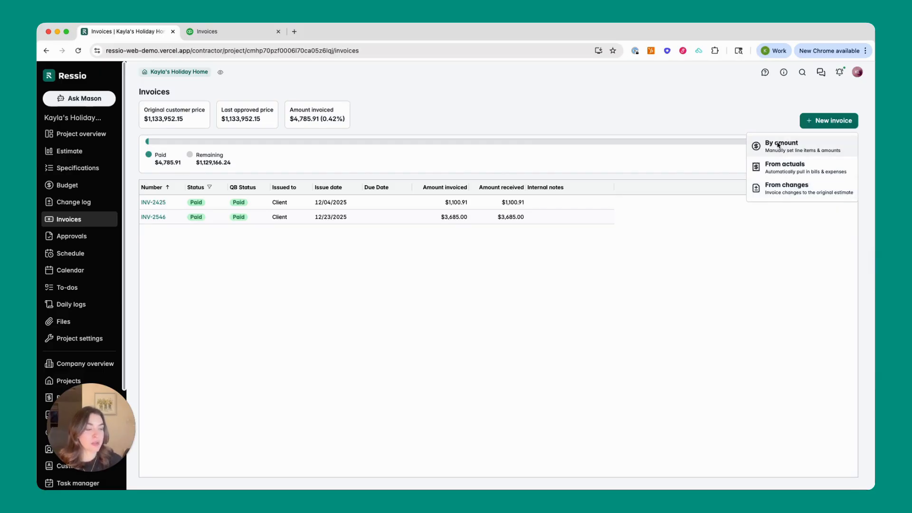
pyautogui.click(783, 171)
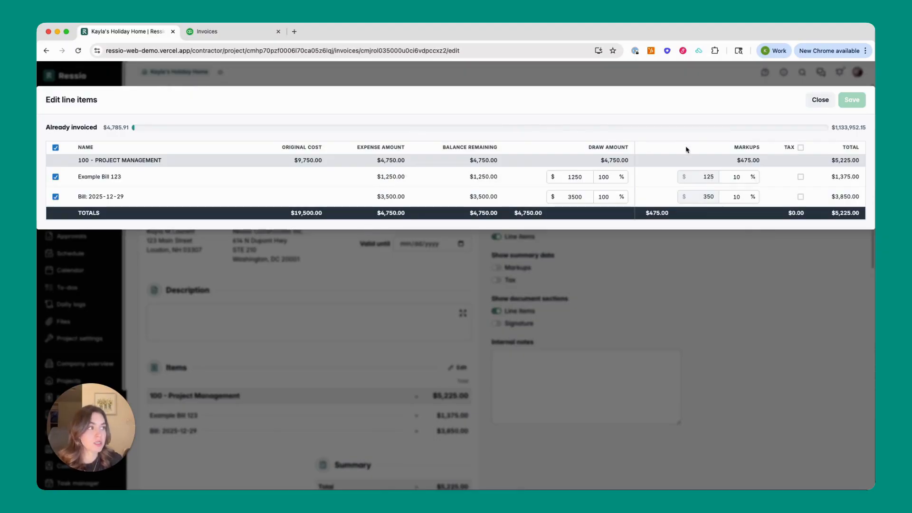
pyautogui.click(820, 101)
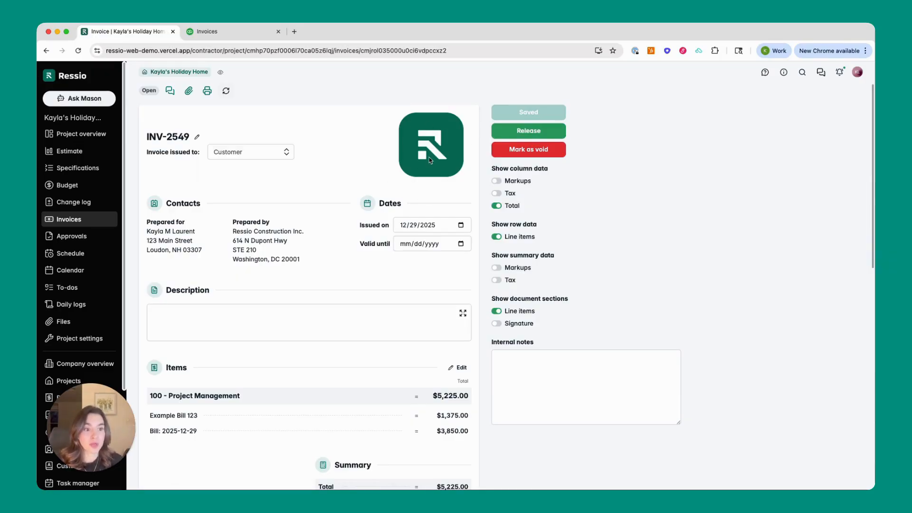
# - Enter "Example ABC" as the invoice description
pyautogui.scroll(-3, 390, 254)
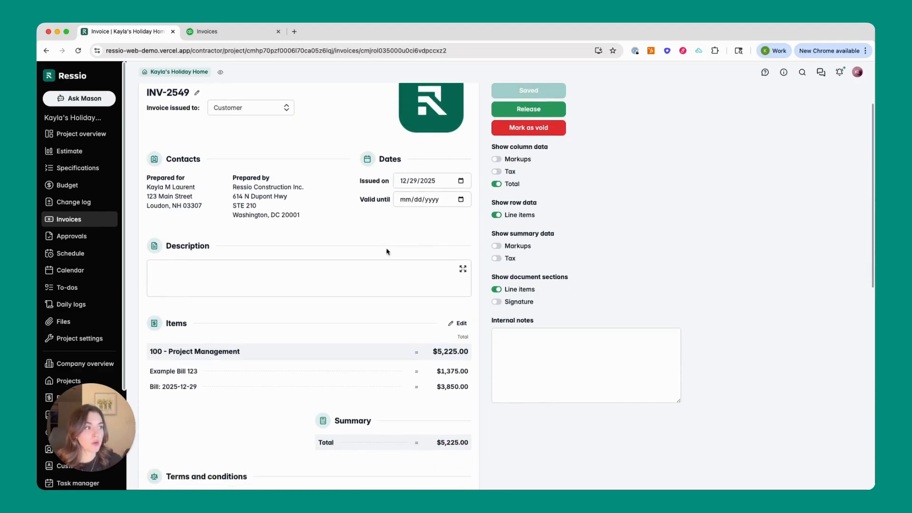
pyautogui.click(374, 266)
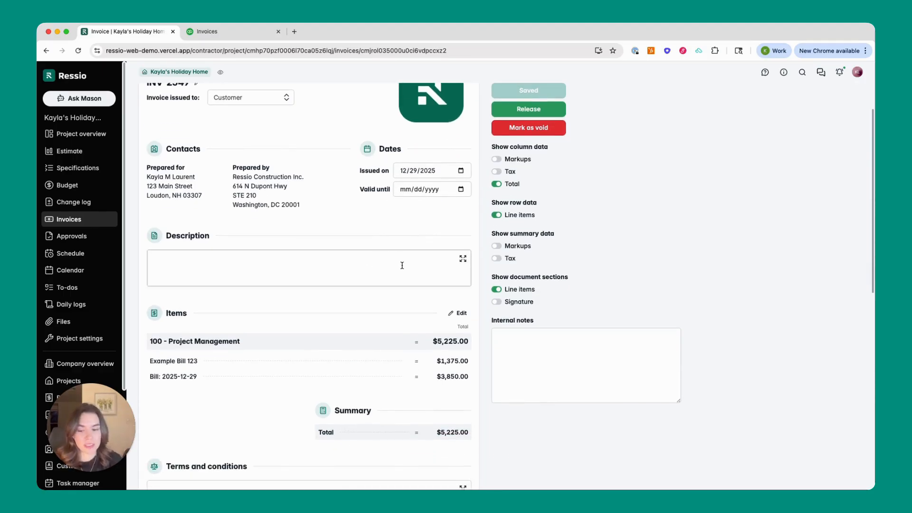
pyautogui.write('Example ')
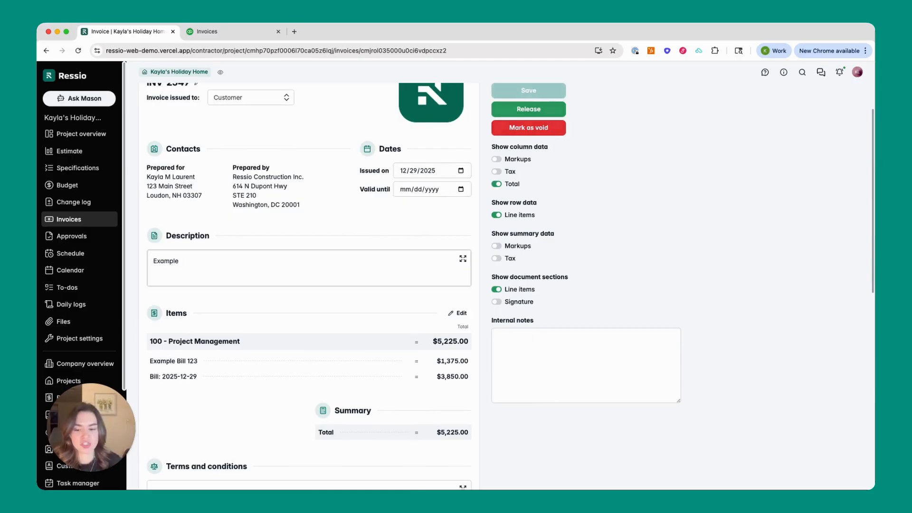
pyautogui.write('ABC')
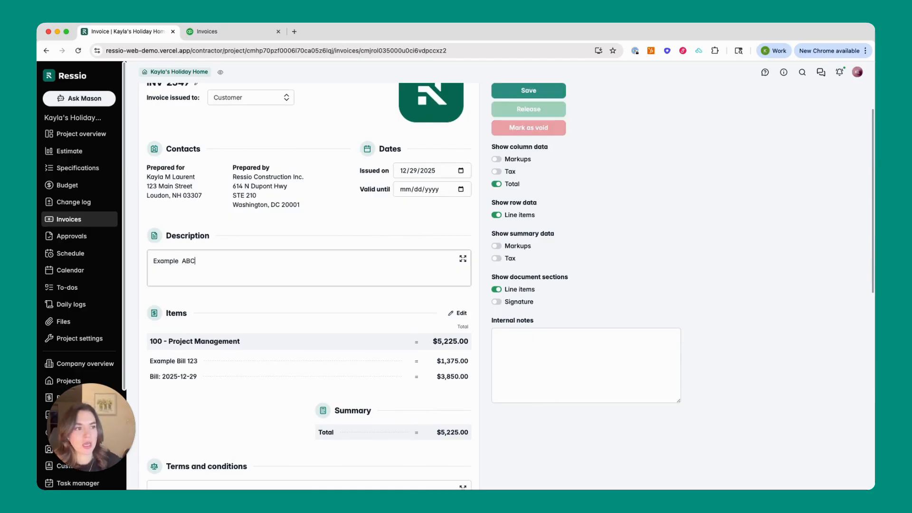
# - Preview the invoice with summary markups shown and with the Total column hidden, restoring both settings
pyautogui.click(496, 246)
pyautogui.click(496, 245)
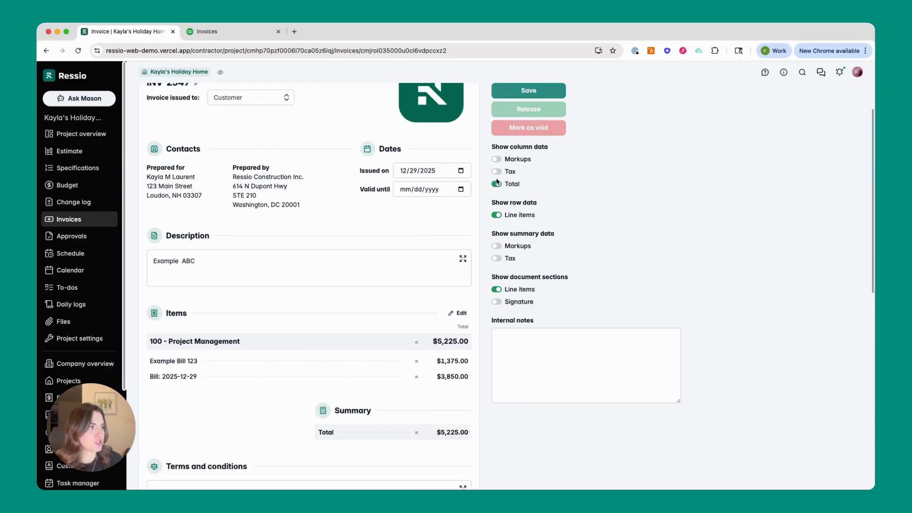
pyautogui.click(497, 183)
pyautogui.click(497, 185)
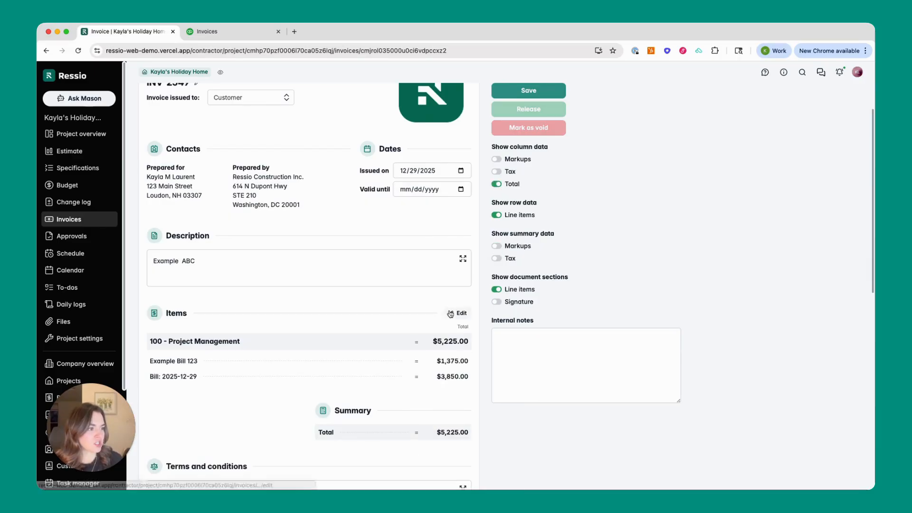
# - Enter "Terms & Conditions" in the invoice's terms and conditions section
pyautogui.scroll(-5, 451, 314)
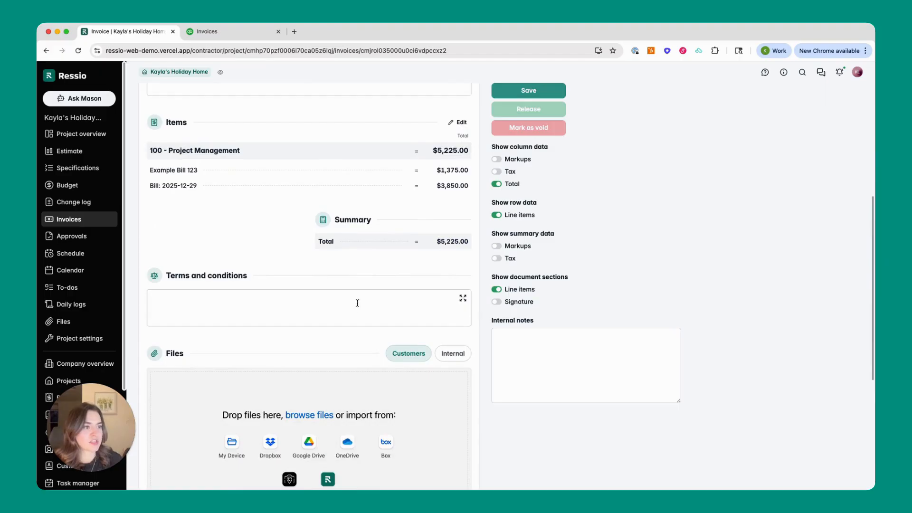
pyautogui.click(357, 303)
pyautogui.write('Term')
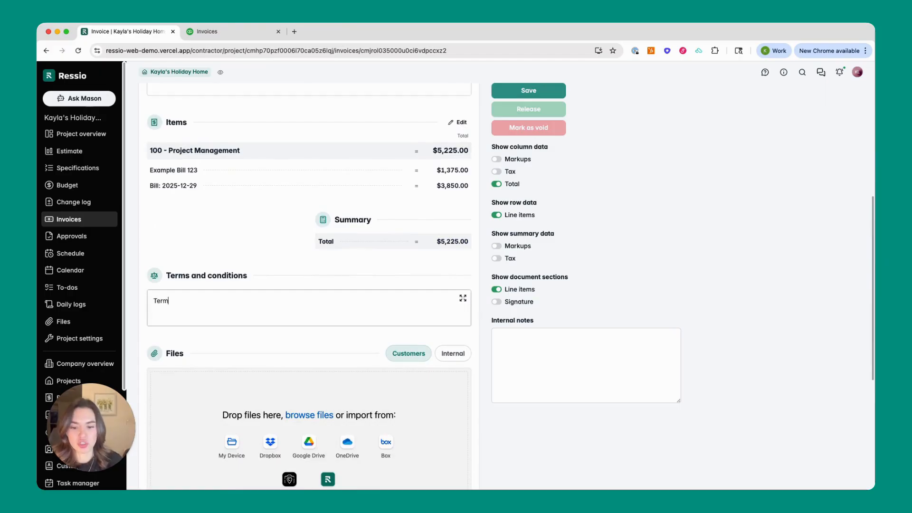
pyautogui.write('s & Con')
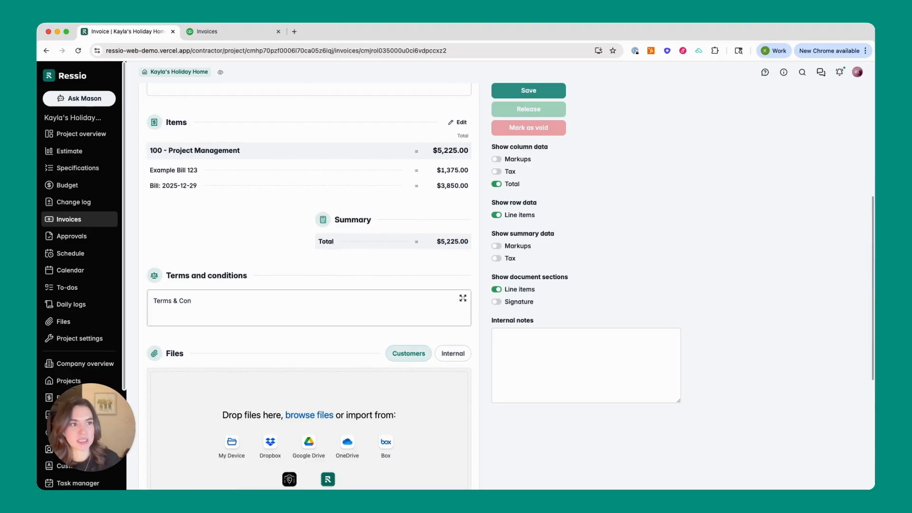
pyautogui.write('ditions')
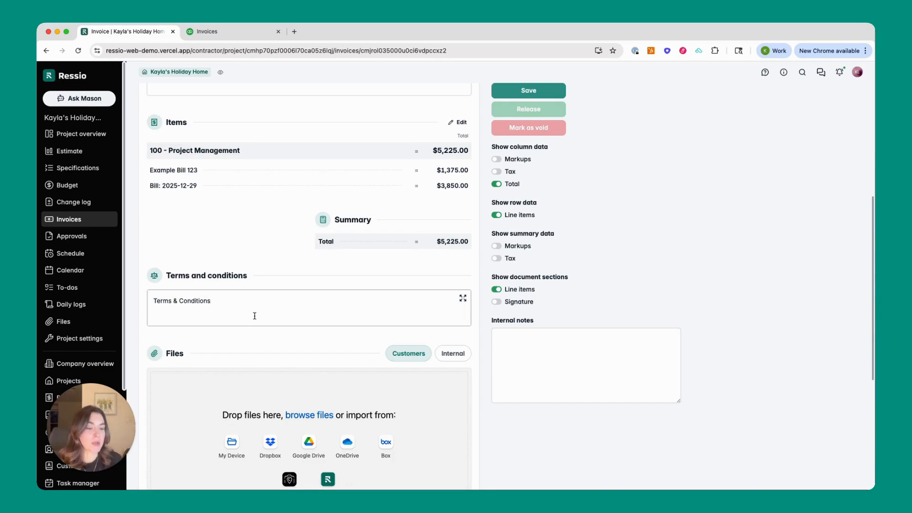
# - Preview the signature section on the invoice document and hide it again
pyautogui.scroll(2, 322, 252)
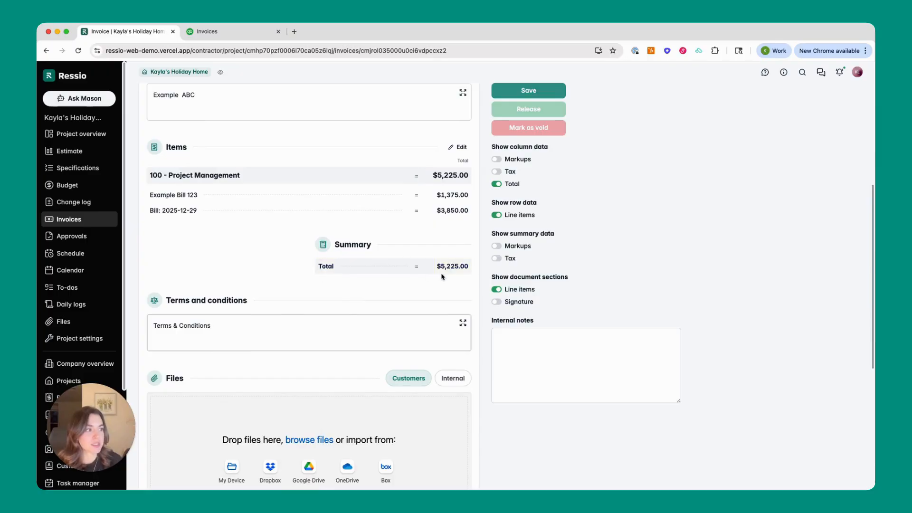
pyautogui.click(496, 302)
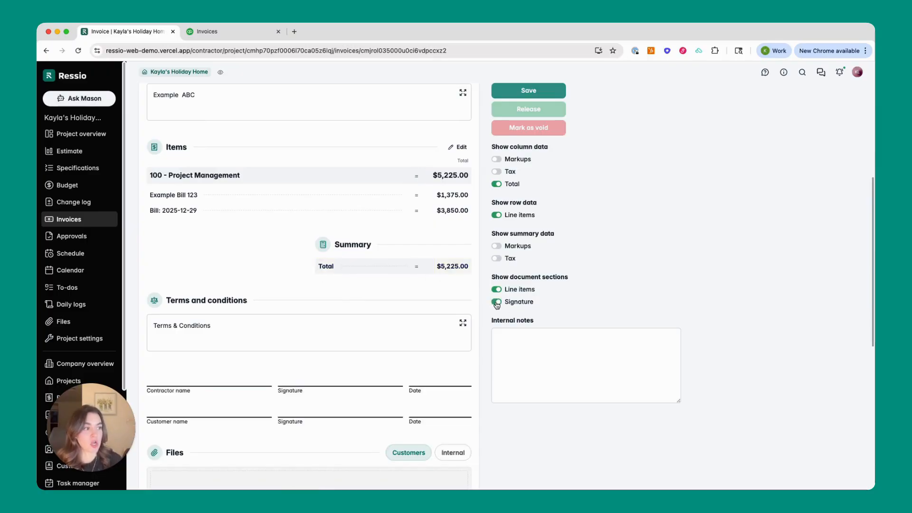
pyautogui.click(497, 302)
# - Save the invoice and release it to QuickBooks with the customer notification enabled
pyautogui.scroll(10, 463, 290)
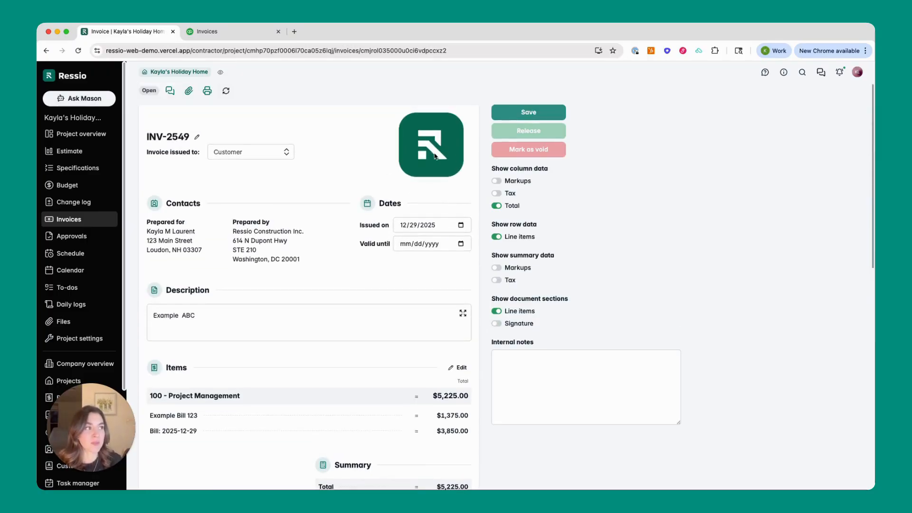
pyautogui.click(496, 110)
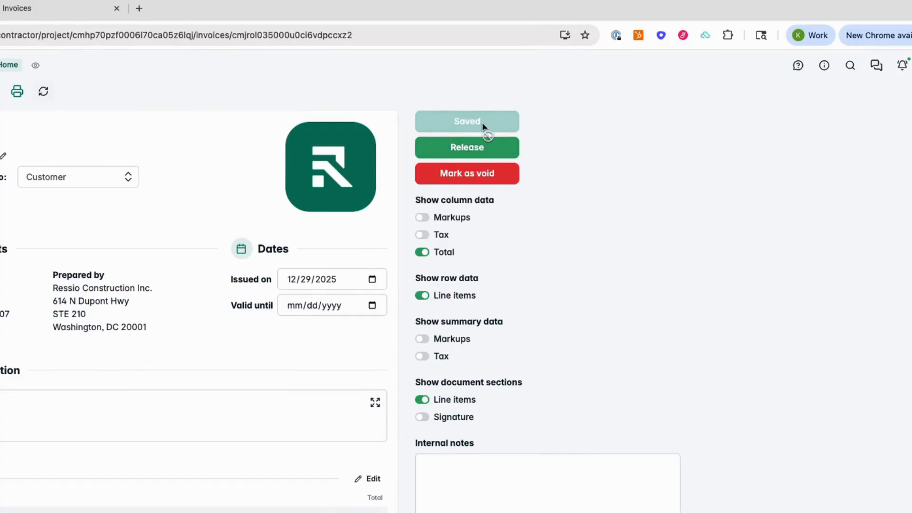
pyautogui.click(455, 150)
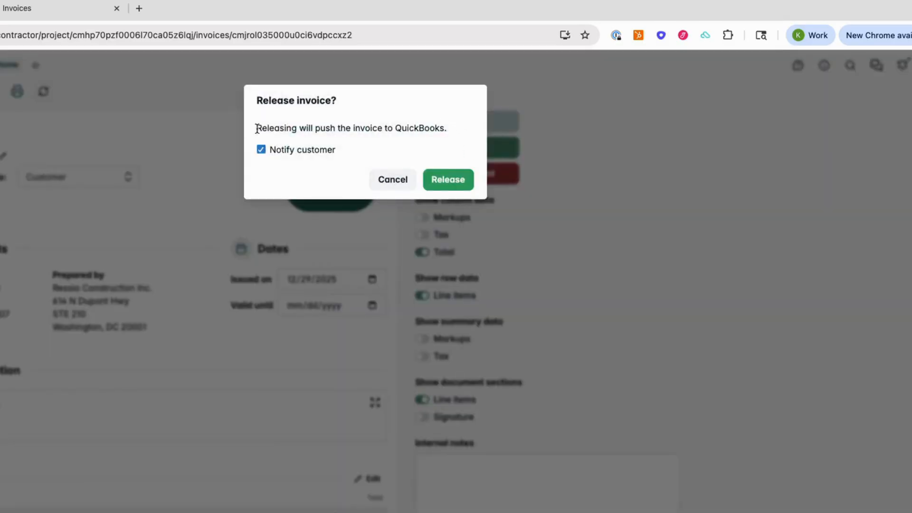
pyautogui.moveTo(257, 128); pyautogui.dragTo(462, 133)
pyautogui.click(458, 124)
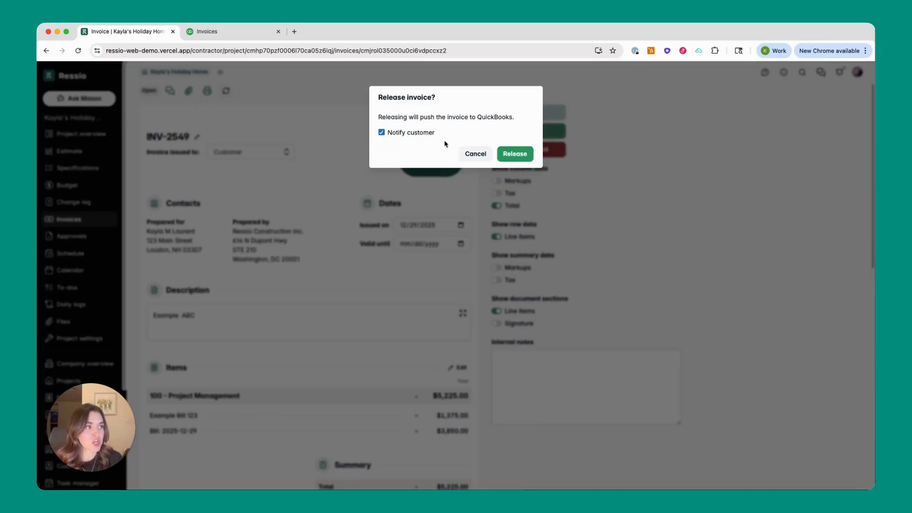
pyautogui.click(522, 154)
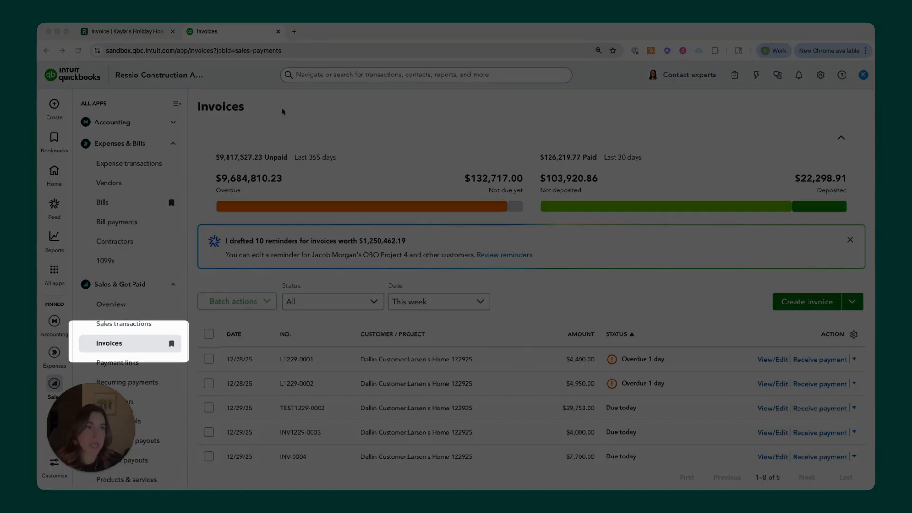
# - In QuickBooks, receive payment in full for the released $5,225.00 project invoice, then record it and close the payment form
pyautogui.scroll(-3, 348, 343)
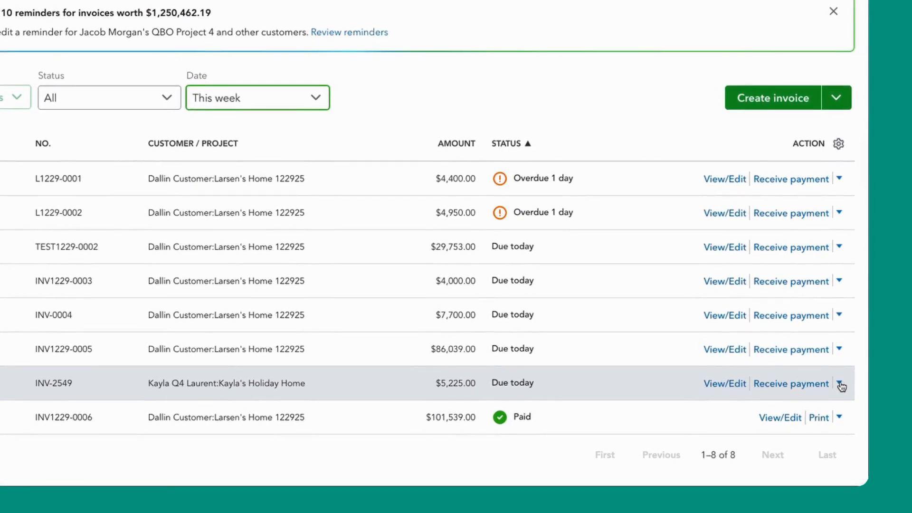
pyautogui.click(839, 384)
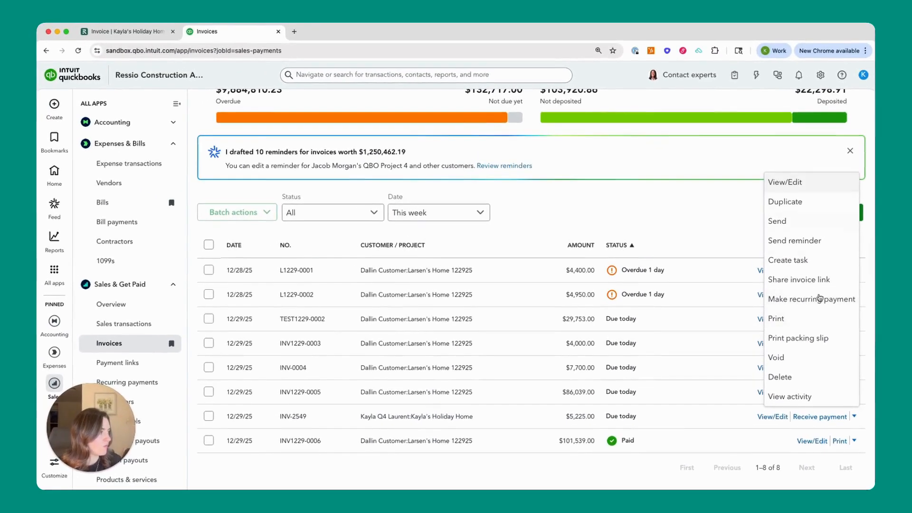
pyautogui.click(820, 418)
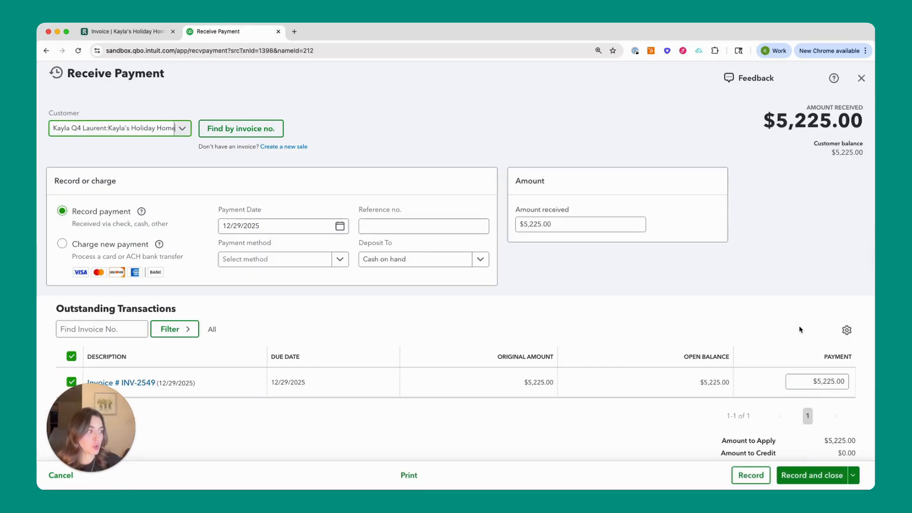
pyautogui.click(810, 477)
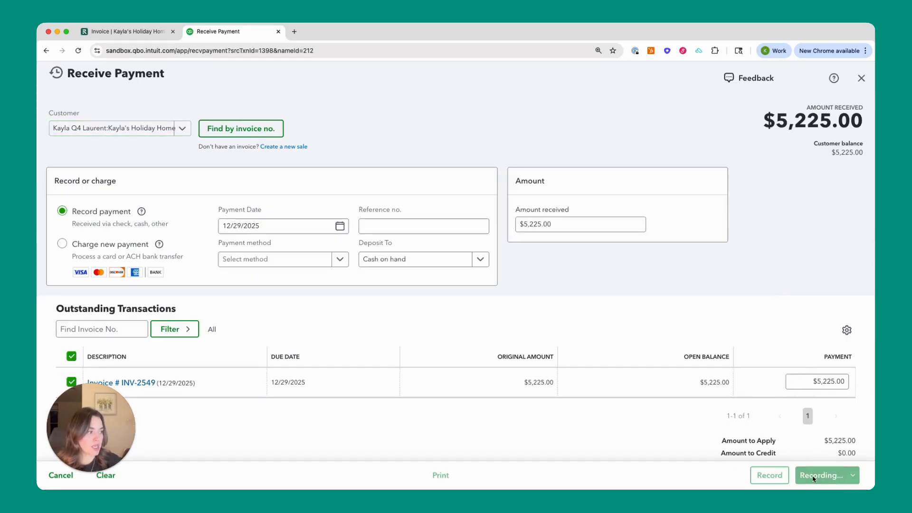